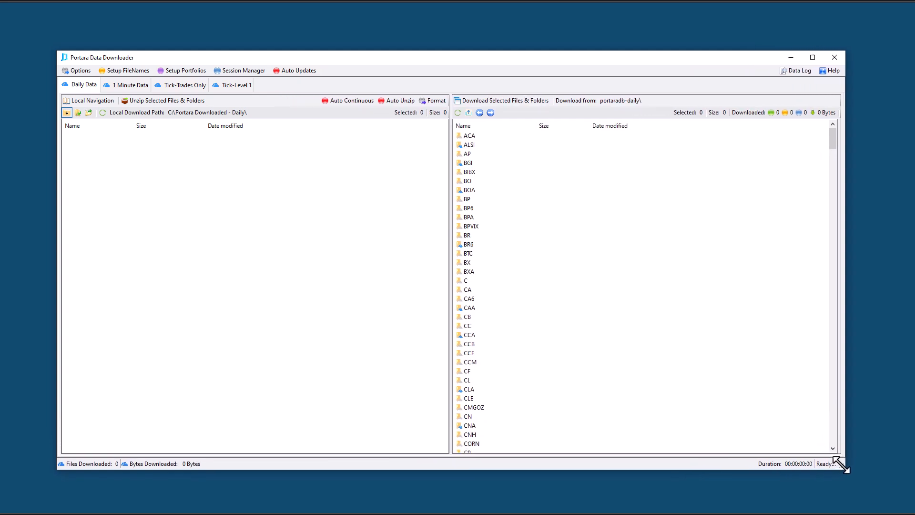
Look through the market folders offered for Daily, 1 Minute, Tick-Trades Only and Tick-Level 1 data, ending on the daily data.
{"action": "left_click", "coordinate": [723, 487]}
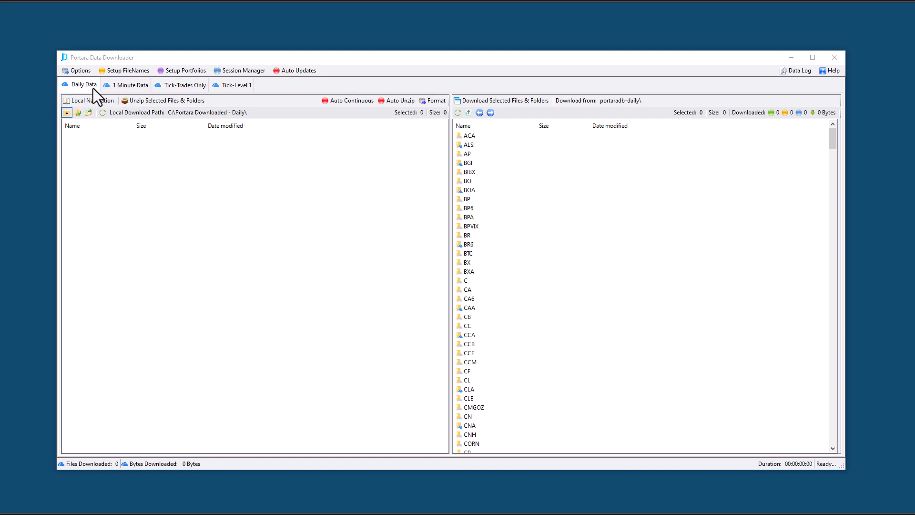
{"action": "left_click", "coordinate": [131, 85]}
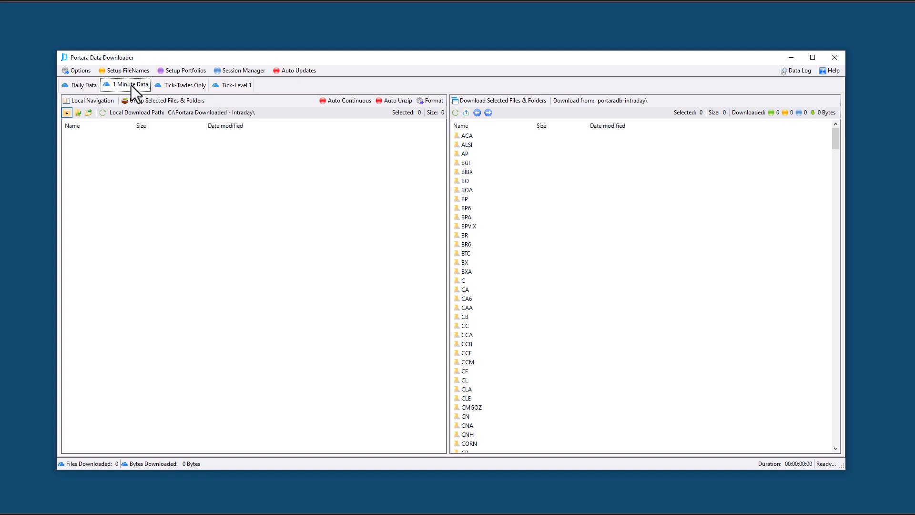
{"action": "left_click", "coordinate": [181, 88]}
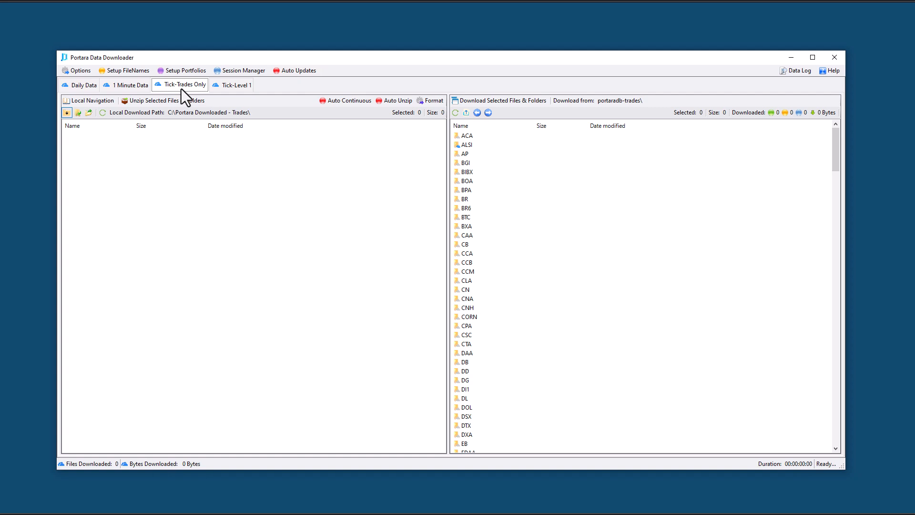
{"action": "left_click", "coordinate": [222, 85]}
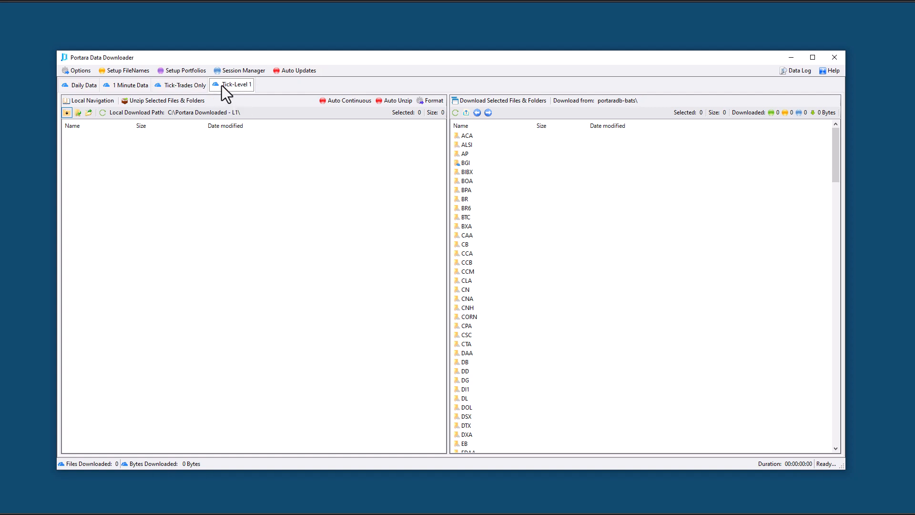
{"action": "left_click", "coordinate": [183, 85]}
{"action": "left_click", "coordinate": [138, 86]}
{"action": "left_click", "coordinate": [88, 85]}
{"action": "left_click", "coordinate": [112, 86]}
{"action": "left_click", "coordinate": [168, 86]}
{"action": "left_click", "coordinate": [236, 84]}
{"action": "left_click", "coordinate": [81, 88]}
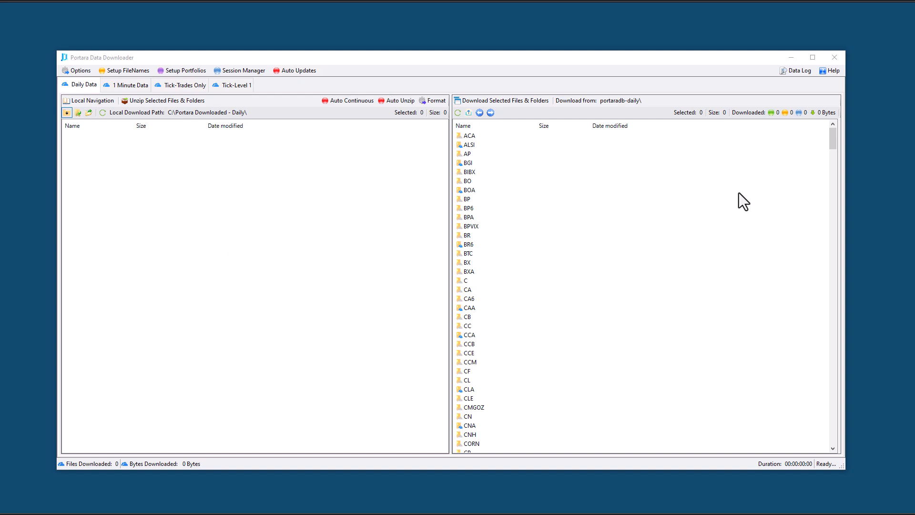
Open the ALSI folder in the daily download data and look through its contract files.
{"action": "double_click", "coordinate": [471, 145]}
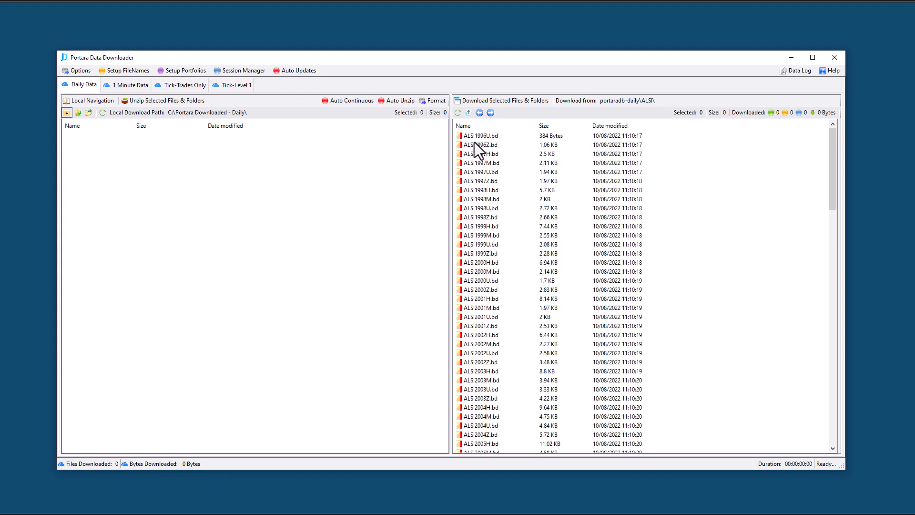
{"action": "scroll", "coordinate": [474, 142], "scroll_direction": "down", "scroll_amount": 15}
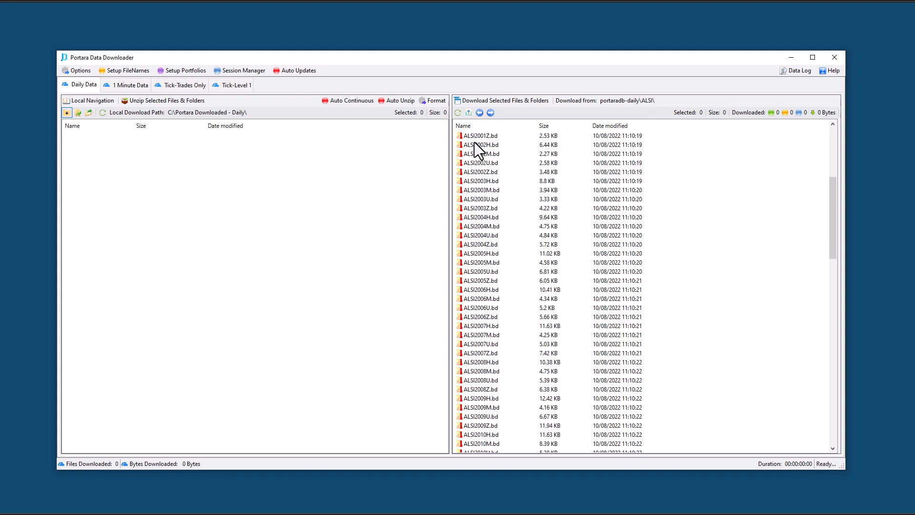
{"action": "scroll", "coordinate": [474, 143], "scroll_direction": "down", "scroll_amount": 10}
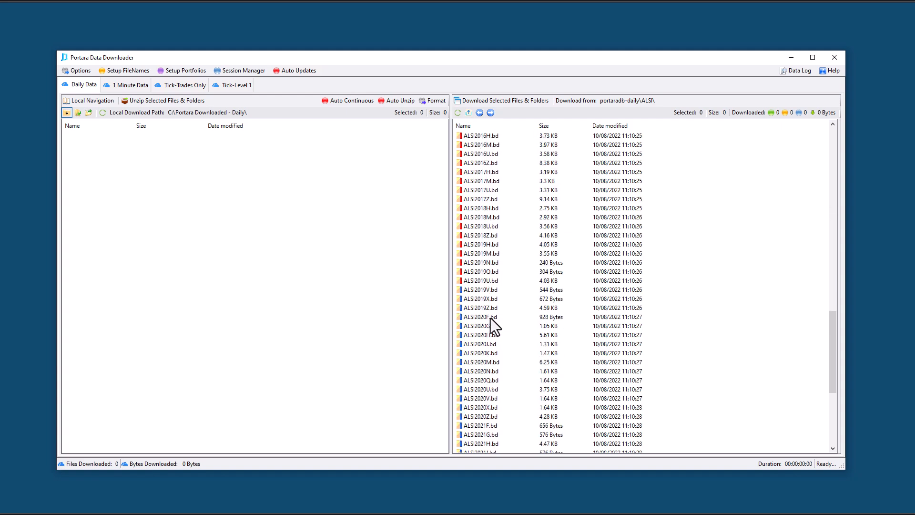
{"action": "scroll", "coordinate": [490, 318], "scroll_direction": "down", "scroll_amount": 8}
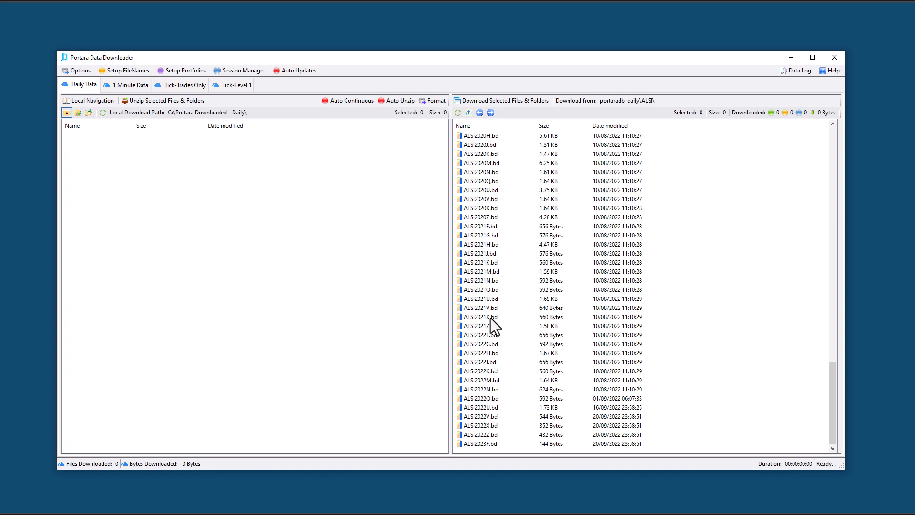
{"action": "scroll", "coordinate": [491, 319], "scroll_direction": "up", "scroll_amount": 7}
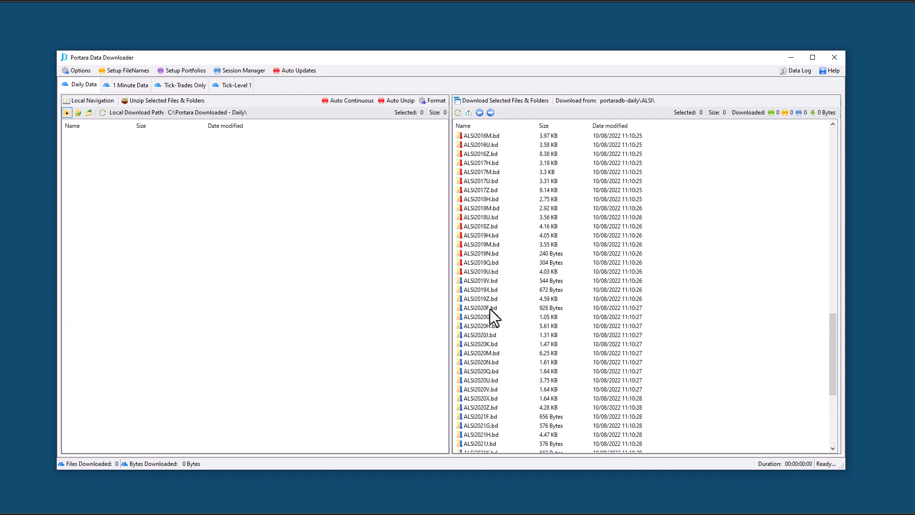
{"action": "scroll", "coordinate": [490, 296], "scroll_direction": "up", "scroll_amount": 20}
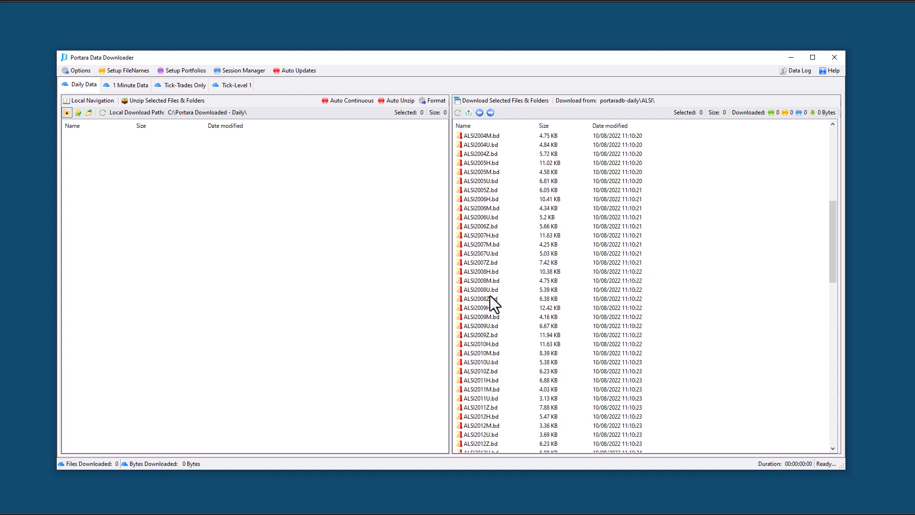
{"action": "scroll", "coordinate": [490, 296], "scroll_direction": "up", "scroll_amount": 3}
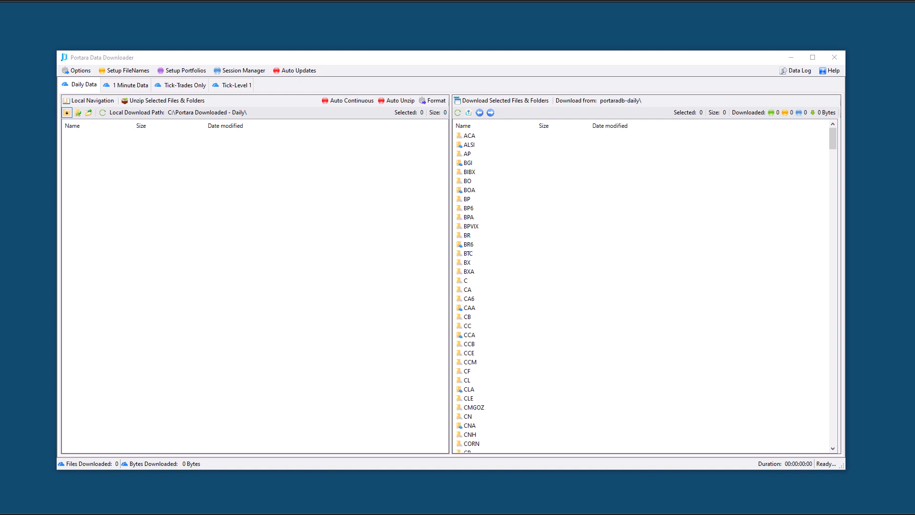
Restrict the download list to subscribed data only and look over the remaining daily folders.
{"action": "left_click", "coordinate": [76, 70]}
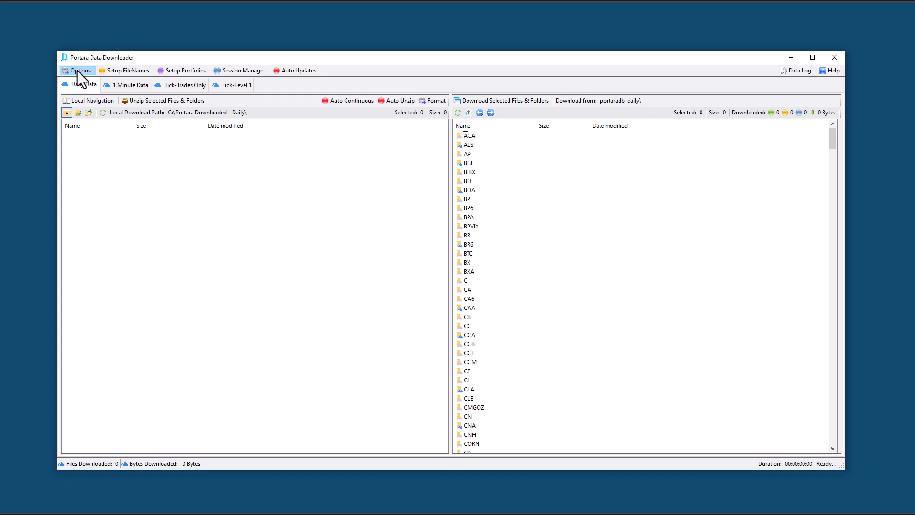
{"action": "left_click", "coordinate": [77, 71]}
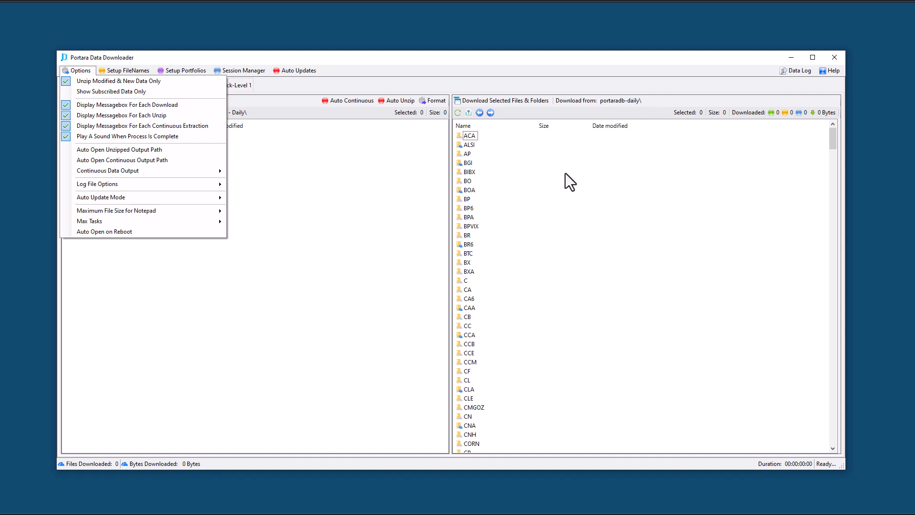
{"action": "left_click", "coordinate": [87, 91]}
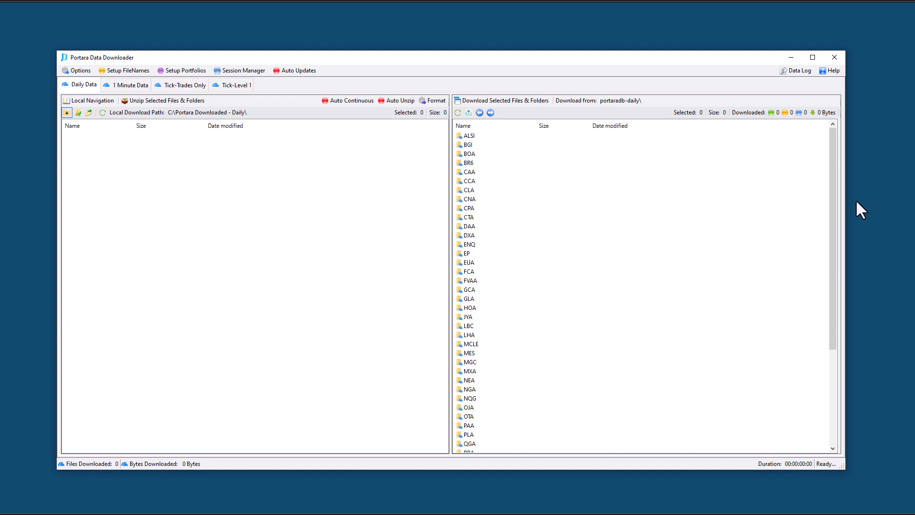
{"action": "left_click_drag", "start_coordinate": [830, 187], "coordinate": [829, 158]}
Check the subscribed folders for the 1 Minute, Tick-Trades Only and Tick-Level 1 data.
{"action": "left_click", "coordinate": [131, 84]}
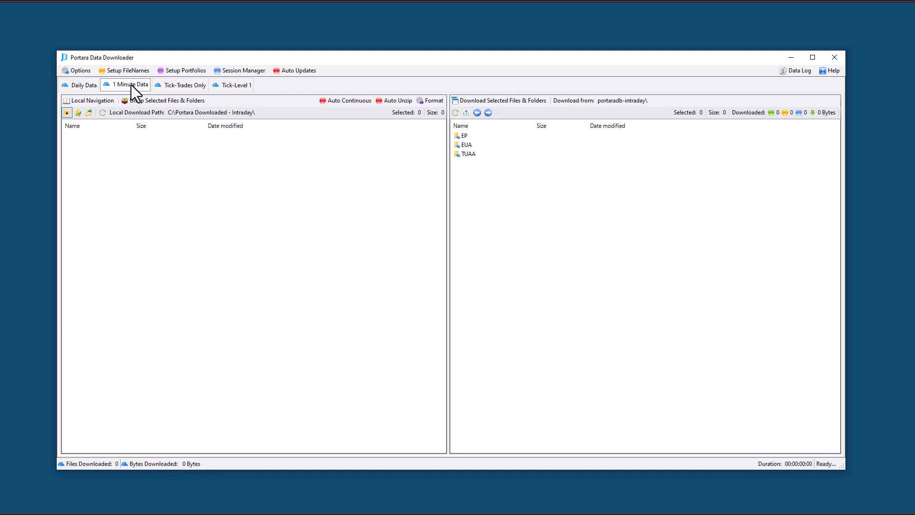
{"action": "left_click", "coordinate": [183, 85]}
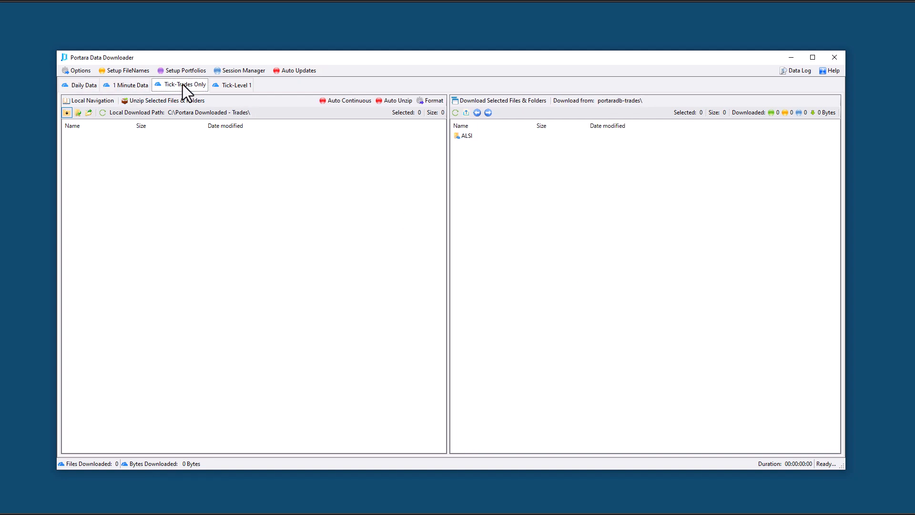
{"action": "left_click", "coordinate": [224, 88]}
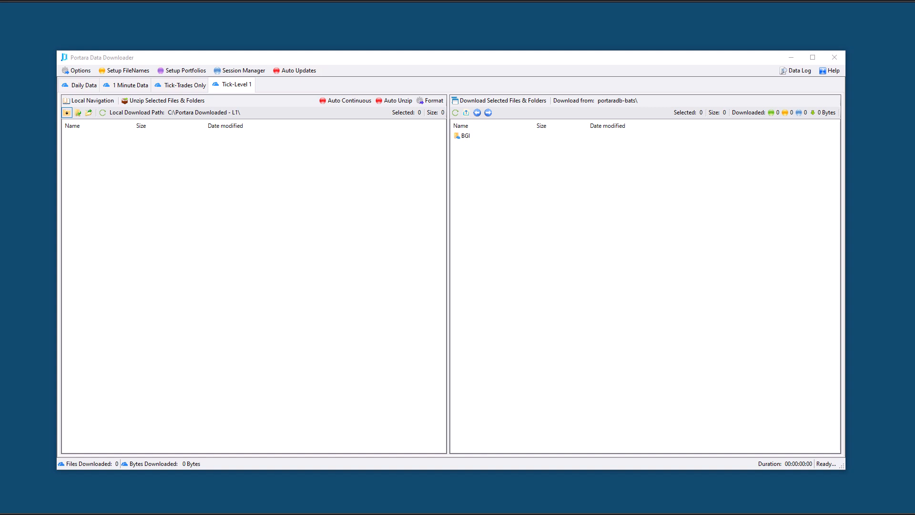
View the contract files in the CAA folder of the daily data, and return to the daily folder list.
{"action": "left_click", "coordinate": [85, 86]}
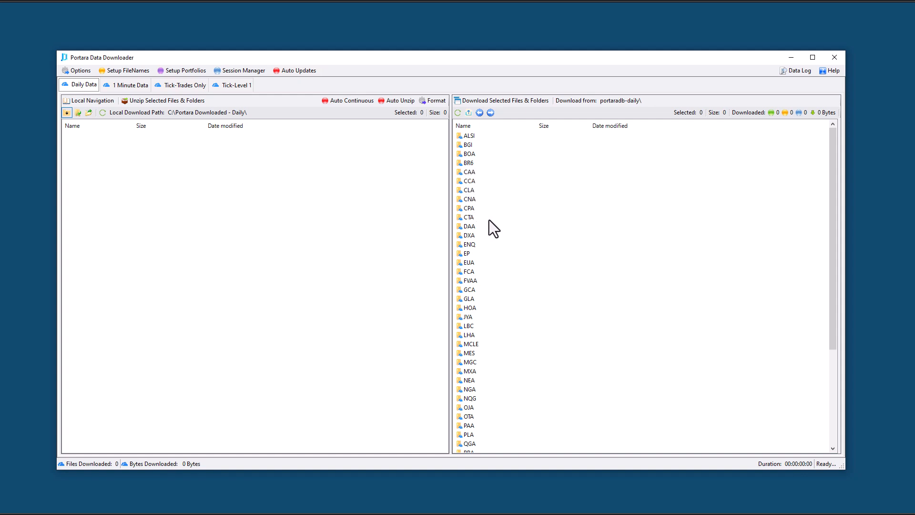
{"action": "double_click", "coordinate": [474, 174]}
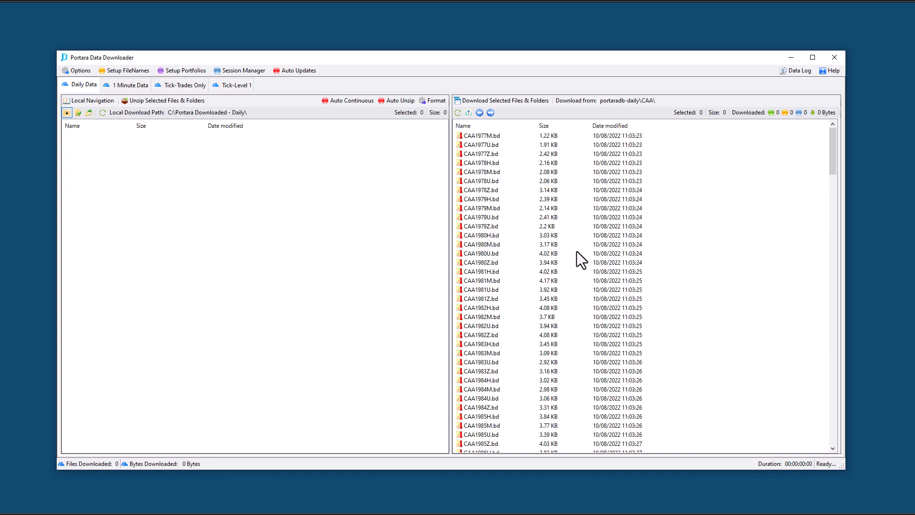
{"action": "left_click", "coordinate": [468, 112]}
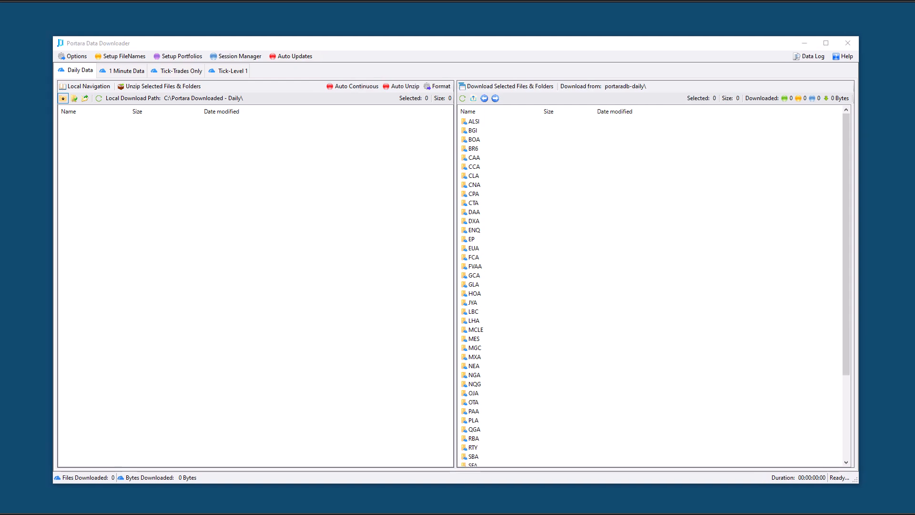
Switch to File Explorer and highlight the four Portara Downloaded folders, followed by the four Portara Unzipped folders, on Local Disk (C:).
{"action": "left_click_drag", "start_coordinate": [485, 513], "coordinate": [480, 43]}
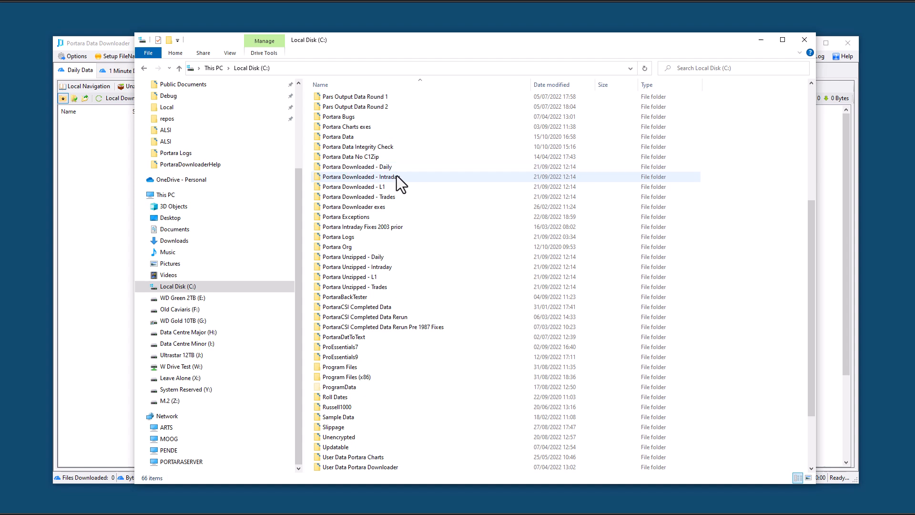
{"action": "left_click", "coordinate": [363, 170]}
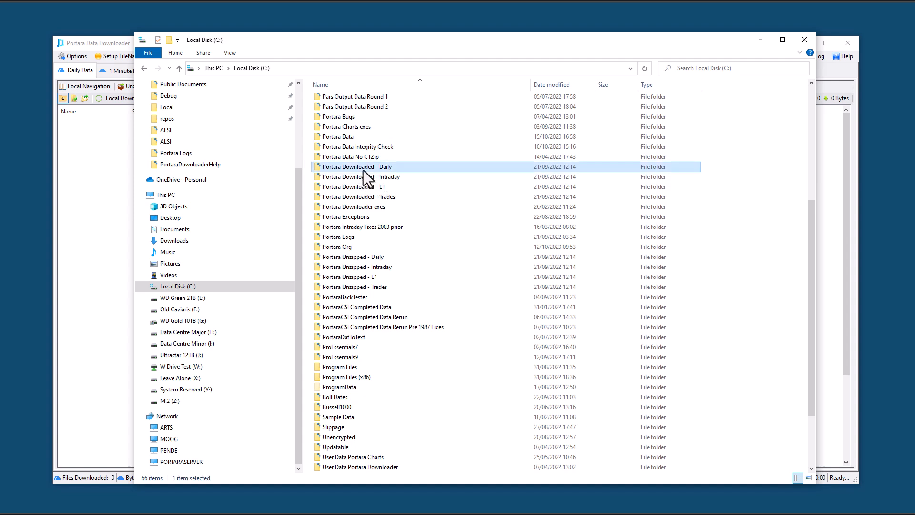
{"action": "left_click", "coordinate": [361, 197], "text": "shift"}
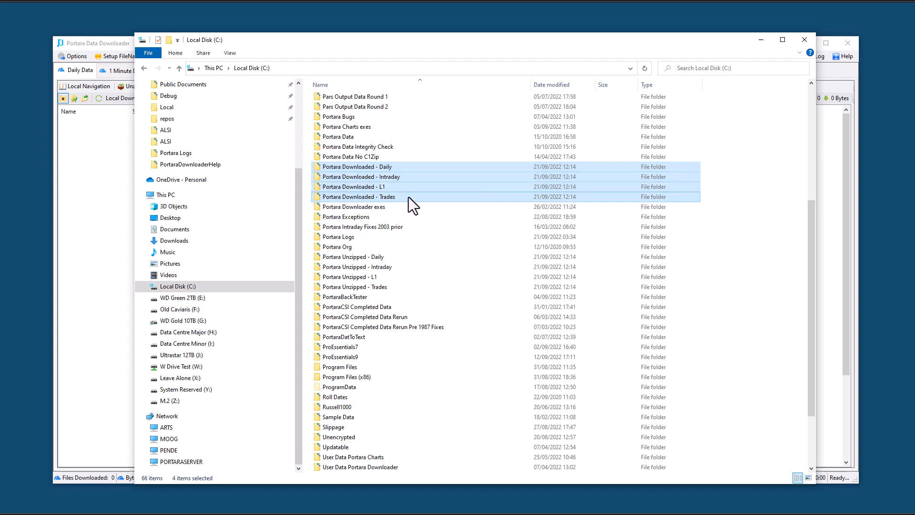
{"action": "left_click", "coordinate": [362, 257]}
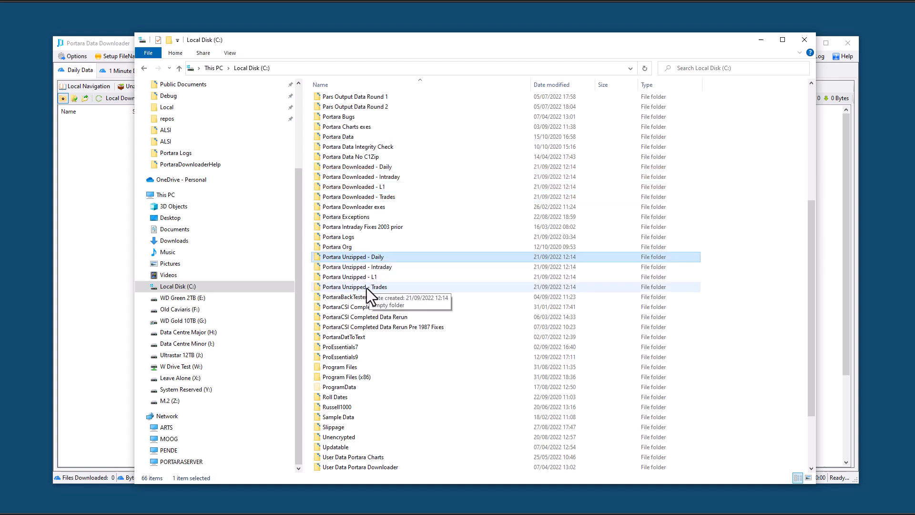
{"action": "left_click", "coordinate": [367, 288], "text": "shift"}
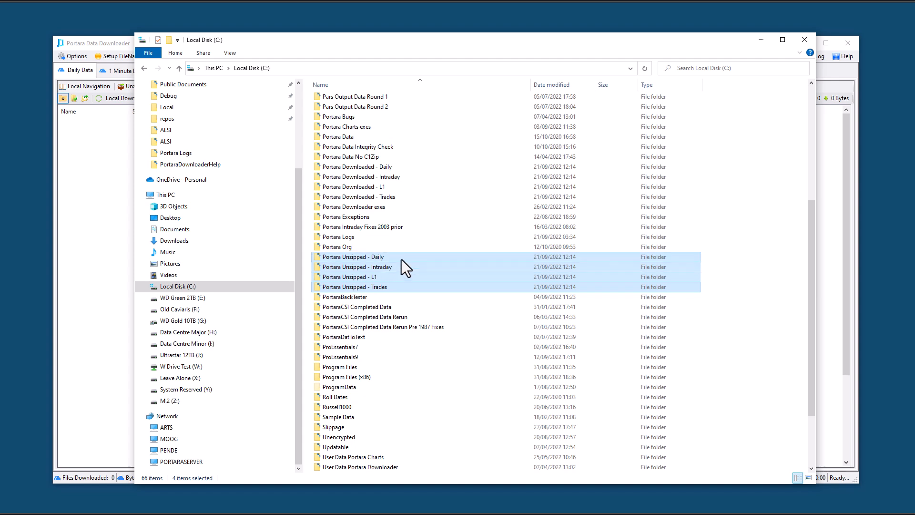
{"action": "left_click_drag", "start_coordinate": [338, 261], "coordinate": [394, 280]}
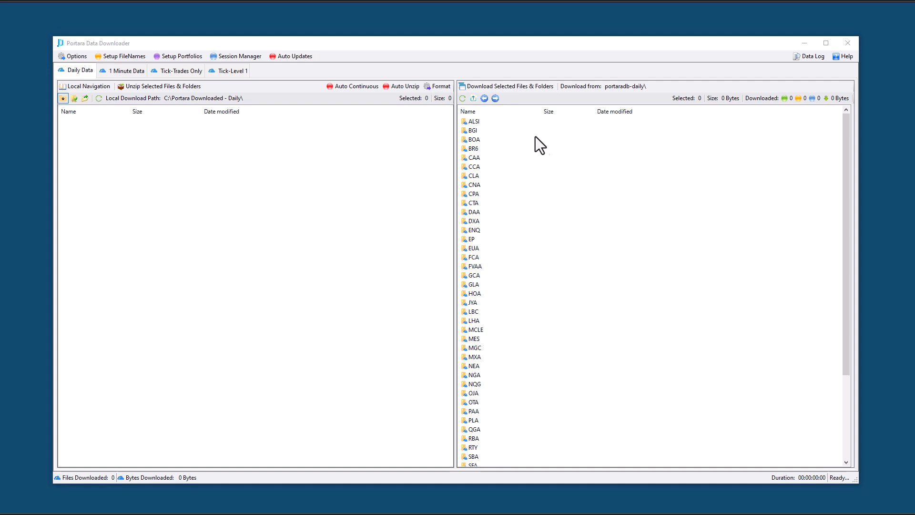
Check which actions are available for the ALSI folder in the daily download list.
{"action": "left_click", "coordinate": [473, 122]}
{"action": "right_click", "coordinate": [473, 123]}
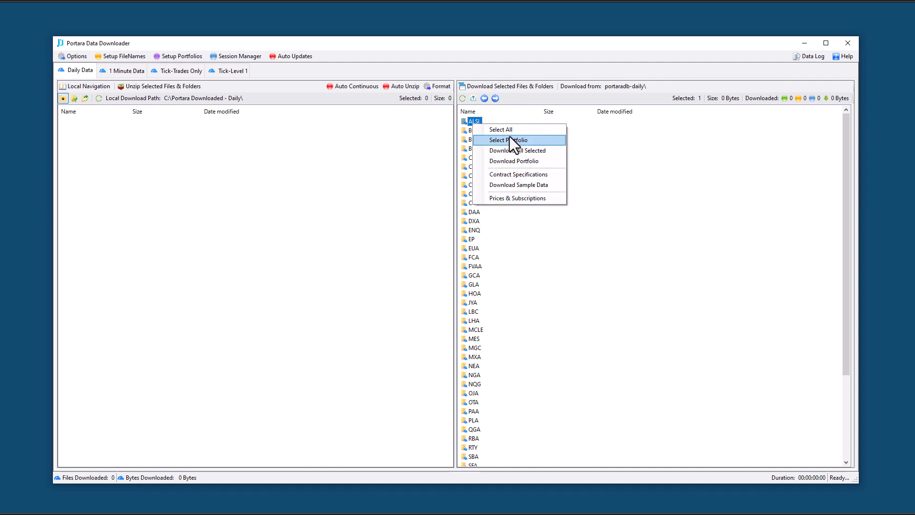
{"action": "left_click", "coordinate": [662, 165]}
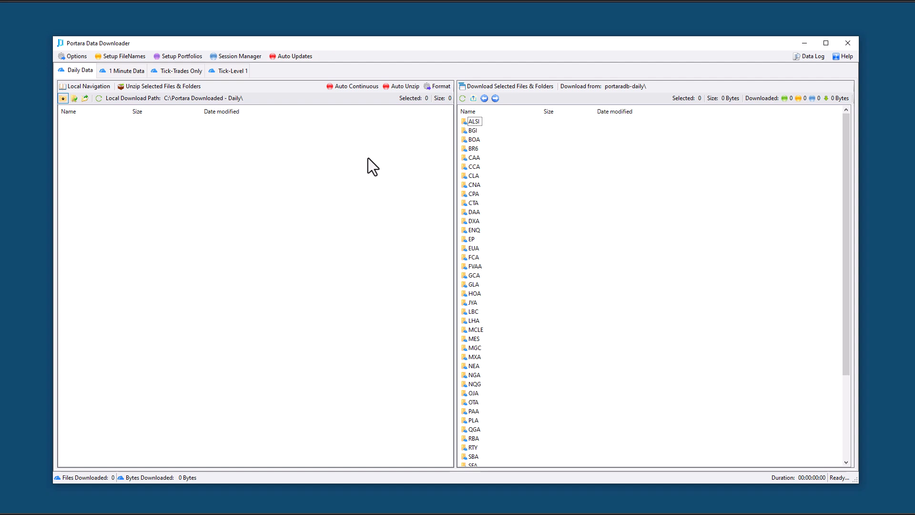
Compare the local and remote paths of the intraday and tick data, ending on the daily data.
{"action": "left_click", "coordinate": [109, 75]}
{"action": "left_click", "coordinate": [197, 76]}
{"action": "left_click", "coordinate": [122, 71]}
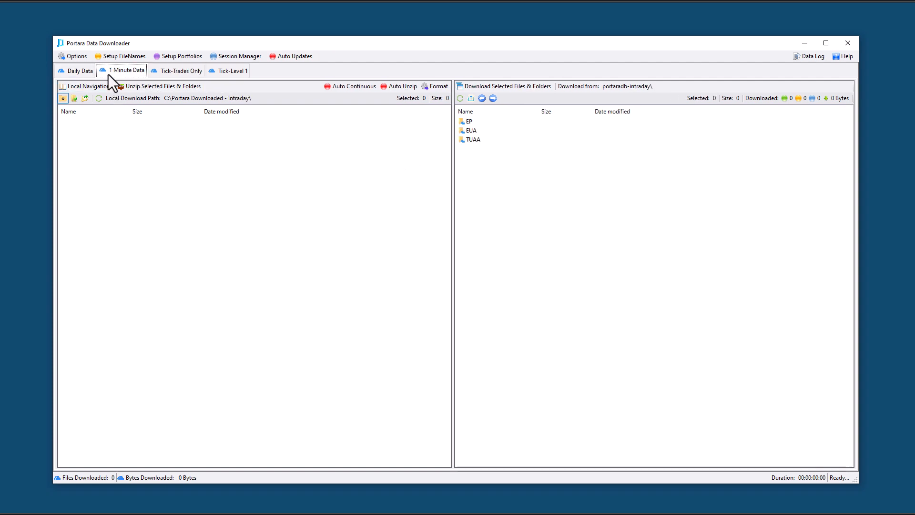
{"action": "left_click", "coordinate": [73, 76]}
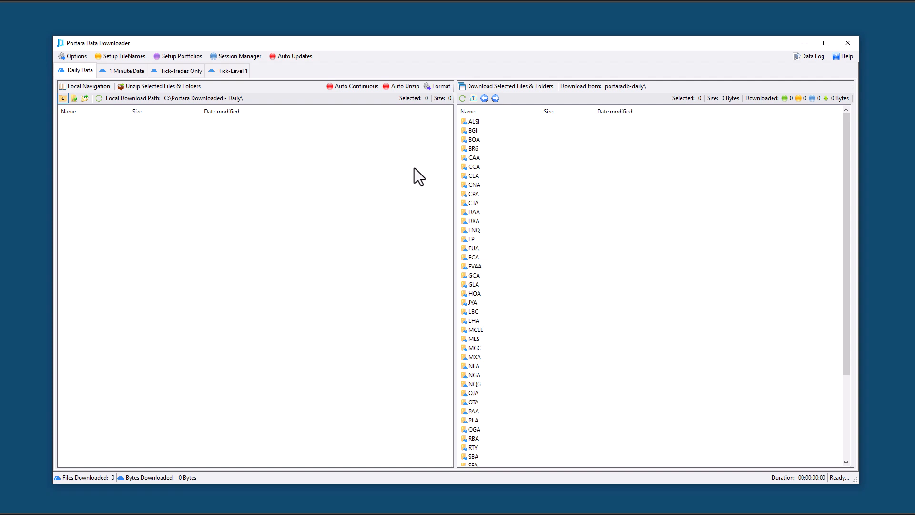
Download the ALSI daily folder to the local folder C:\Portara Downloaded - Daily.
{"action": "left_click", "coordinate": [467, 122]}
{"action": "left_click_drag", "start_coordinate": [464, 122], "coordinate": [238, 144]}
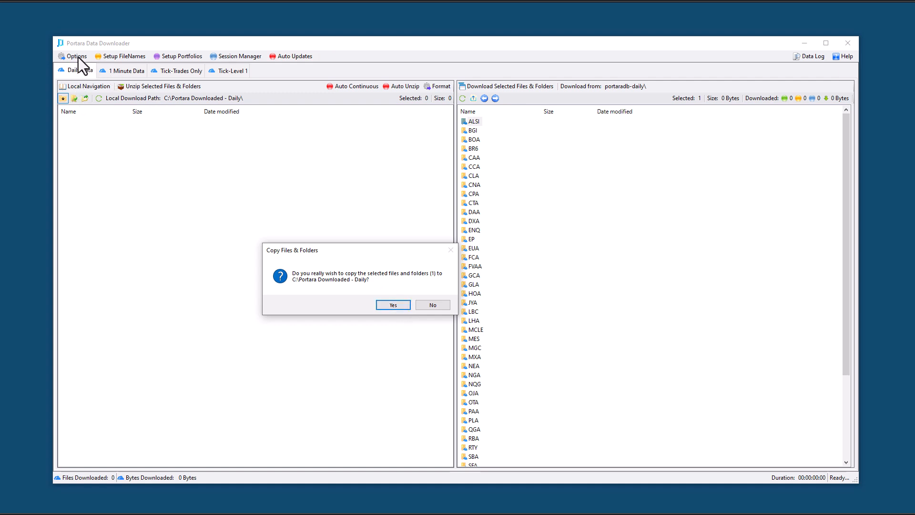
{"action": "left_click", "coordinate": [392, 305]}
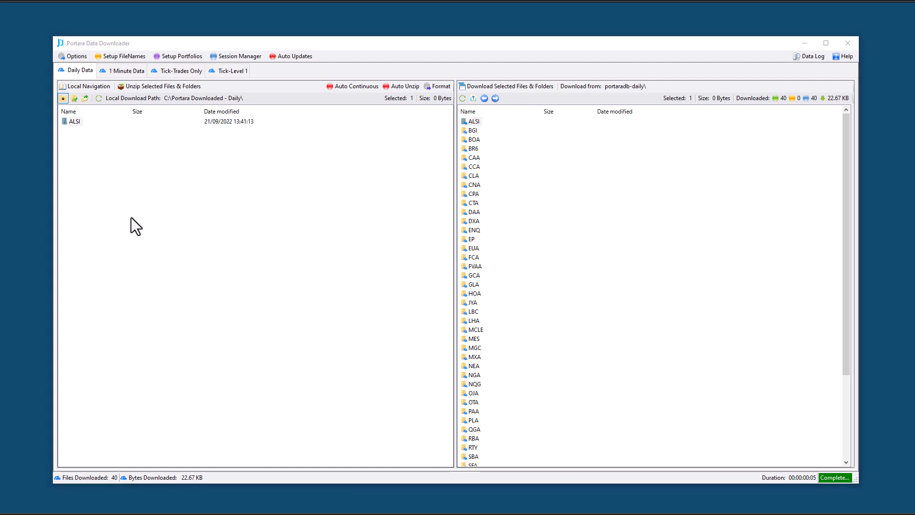
Unzip the downloaded ALSI daily folder to C:\Portara Unzipped - Daily.
{"action": "left_click", "coordinate": [72, 123]}
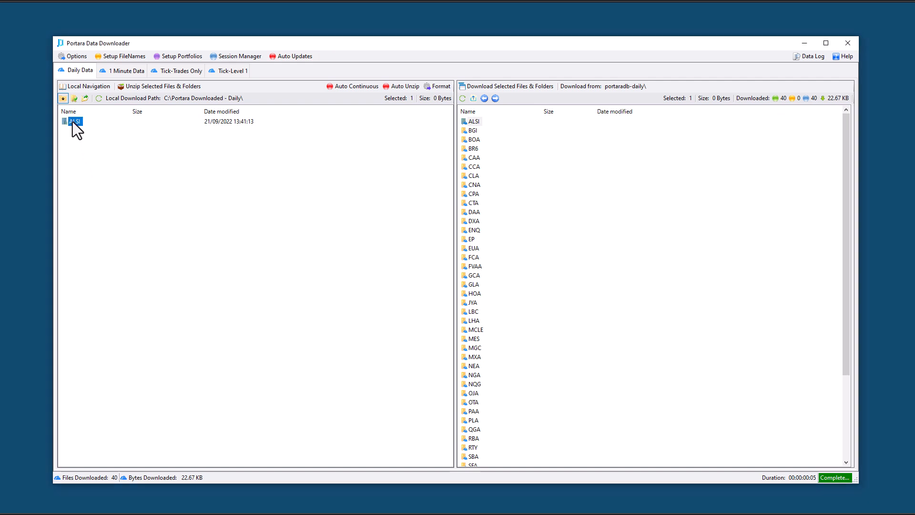
{"action": "right_click", "coordinate": [72, 122]}
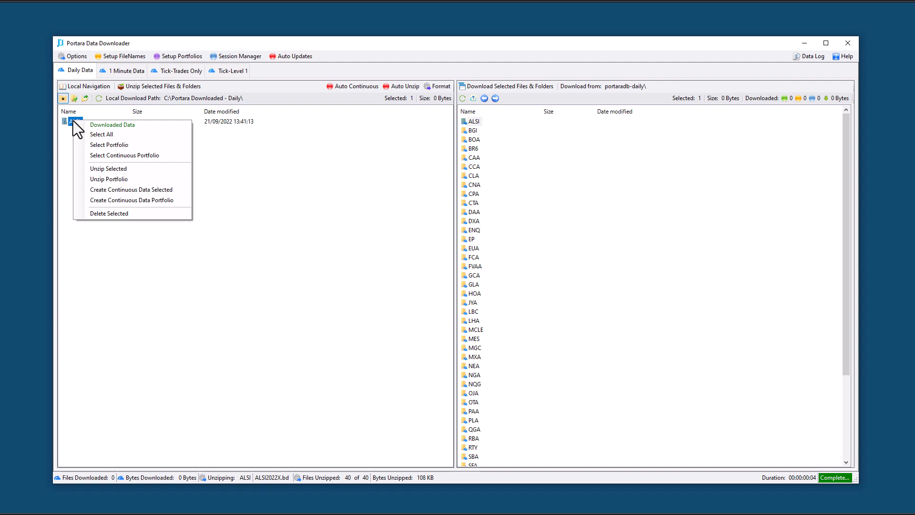
{"action": "left_click", "coordinate": [113, 169]}
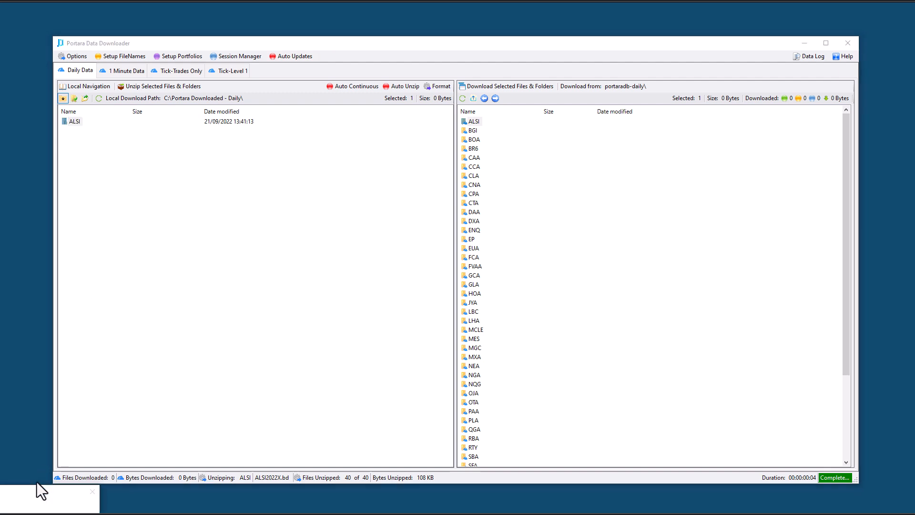
{"action": "left_click_drag", "start_coordinate": [29, 491], "coordinate": [227, 246]}
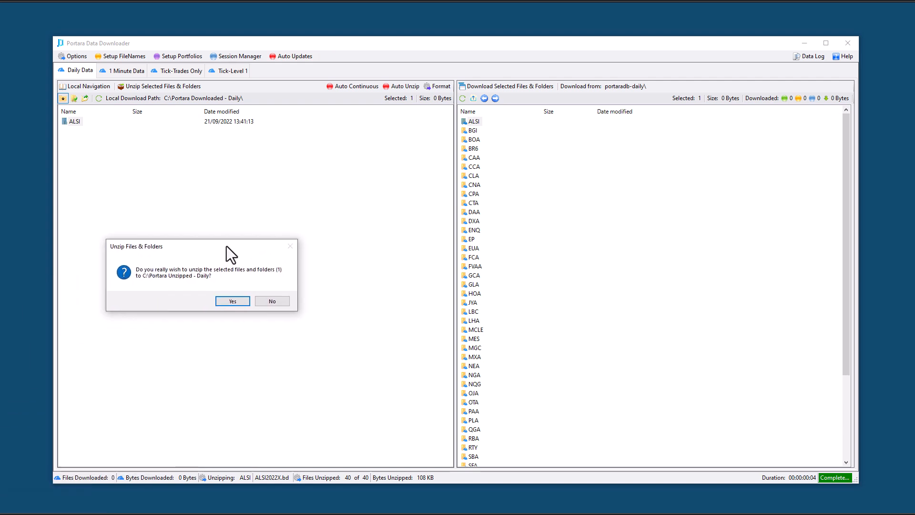
{"action": "left_click", "coordinate": [232, 301]}
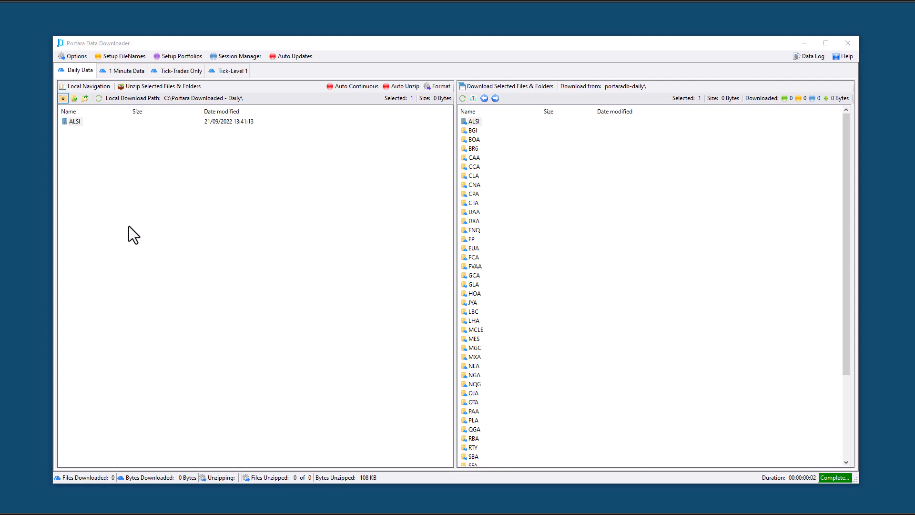
Create continuous data from the downloaded ALSI daily folder.
{"action": "right_click", "coordinate": [69, 124]}
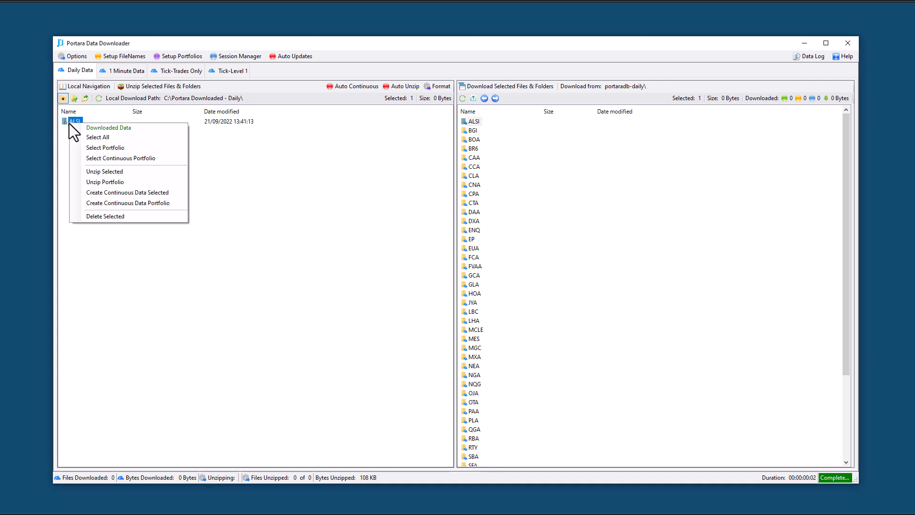
{"action": "left_click", "coordinate": [144, 192]}
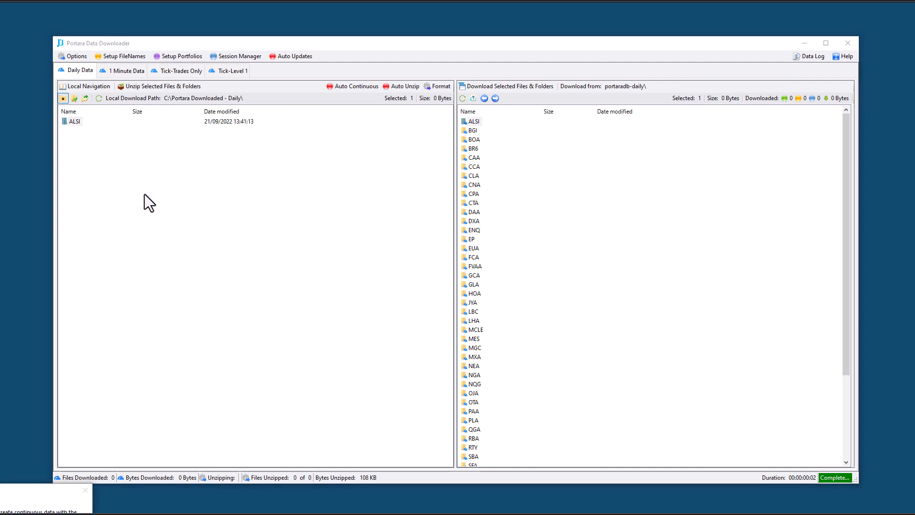
{"action": "left_click", "coordinate": [23, 496]}
{"action": "left_click", "coordinate": [226, 351]}
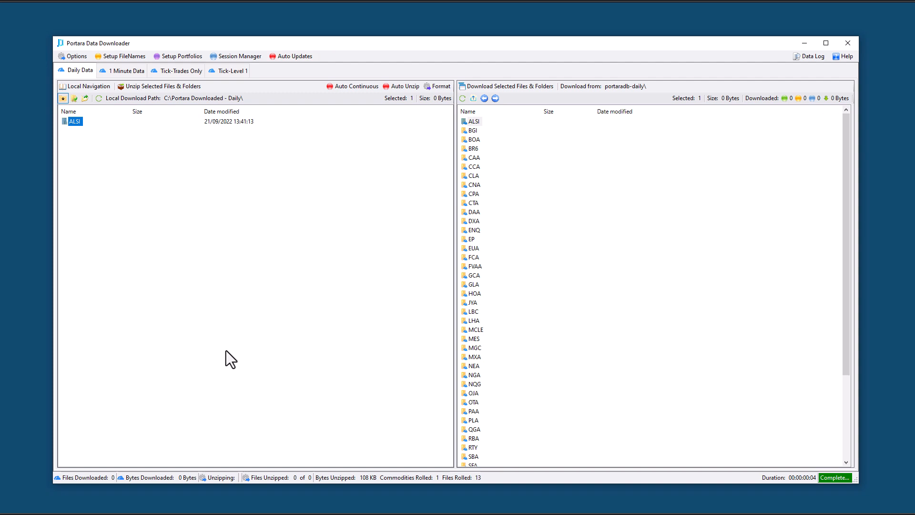
{"action": "left_click", "coordinate": [2, 233]}
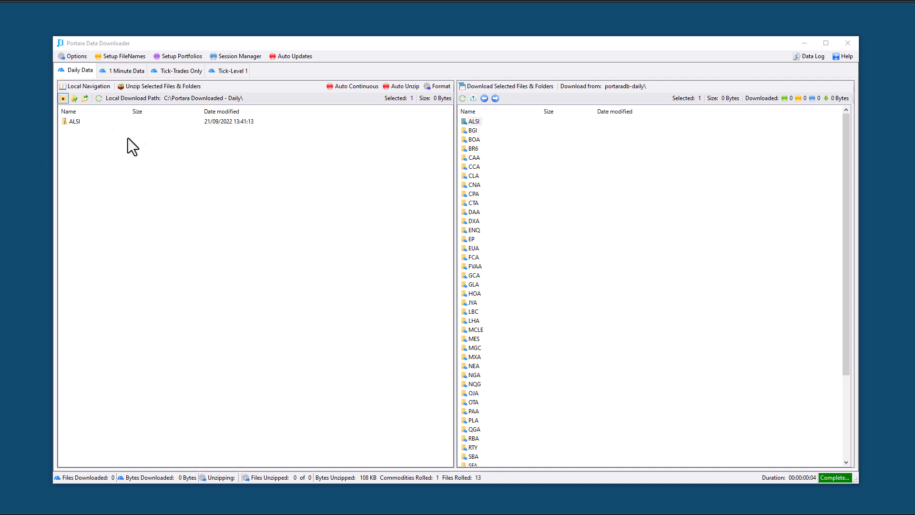
Browse the unzipped daily data down to the Daily\ALSI folder and look through its contract files.
{"action": "left_click", "coordinate": [74, 98]}
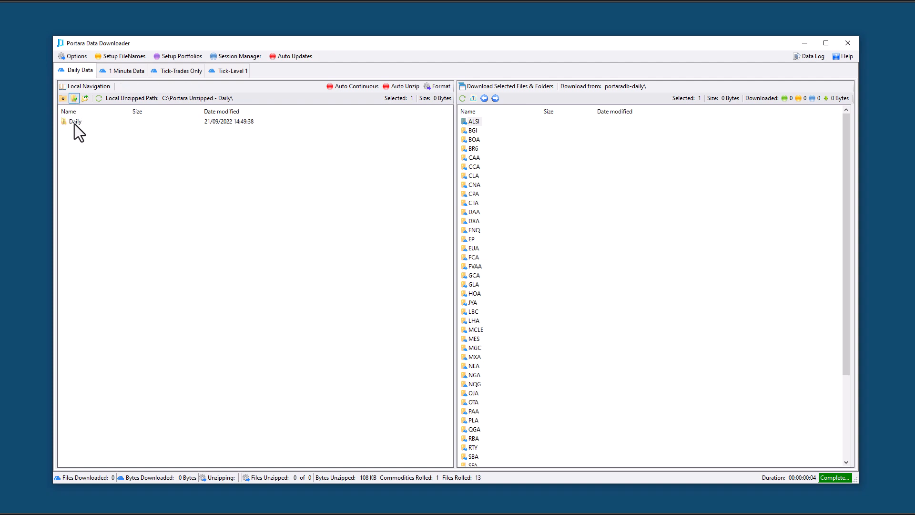
{"action": "double_click", "coordinate": [78, 125]}
{"action": "double_click", "coordinate": [74, 130]}
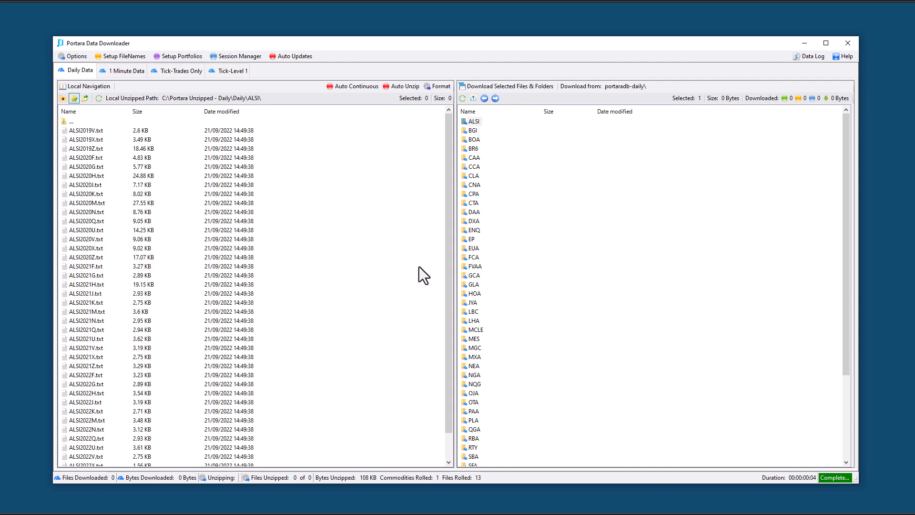
{"action": "scroll", "coordinate": [447, 243], "scroll_direction": "down", "scroll_amount": 1}
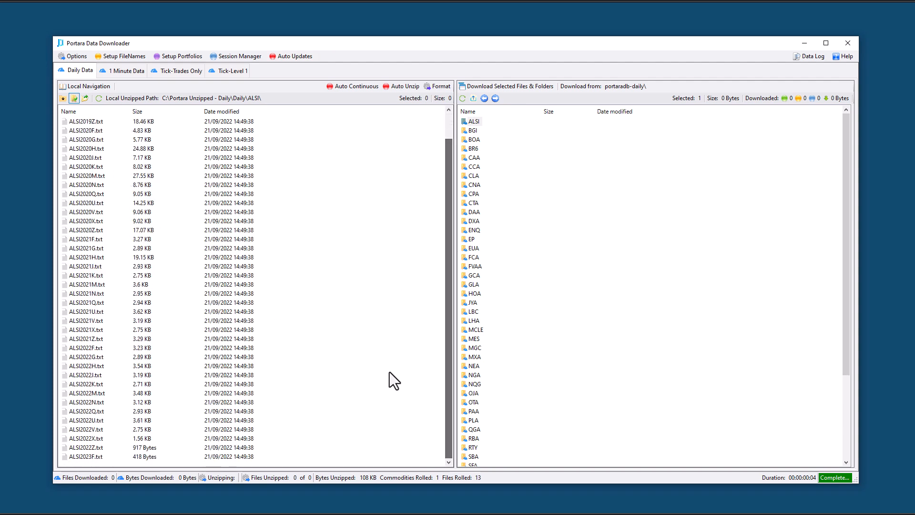
Open ALSI2021U.txt in Notepad, review its daily rows through to the end, and close the file.
{"action": "left_click", "coordinate": [99, 311]}
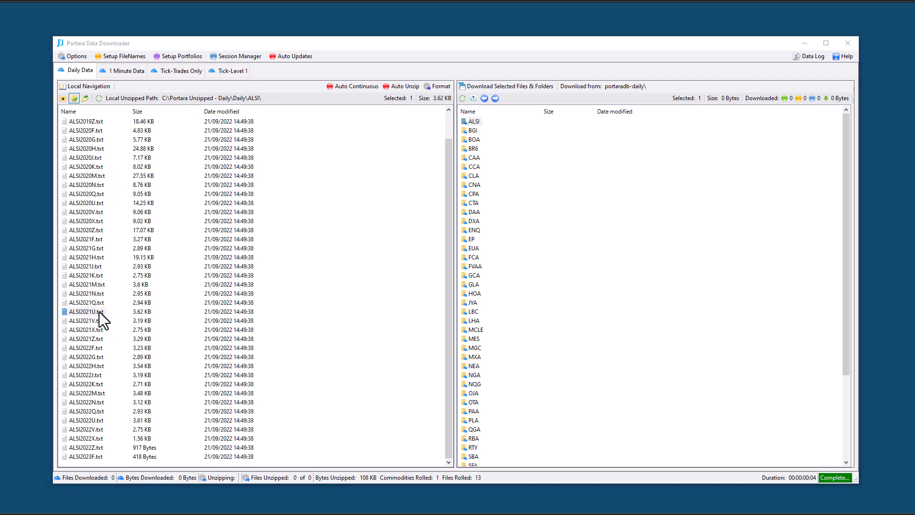
{"action": "left_click_drag", "start_coordinate": [340, 513], "coordinate": [318, 51]}
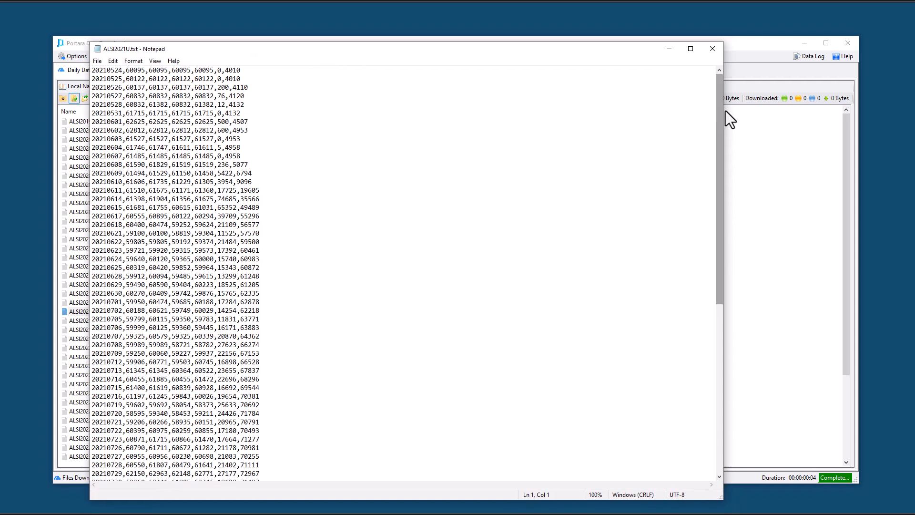
{"action": "left_click_drag", "start_coordinate": [720, 96], "coordinate": [706, 270]}
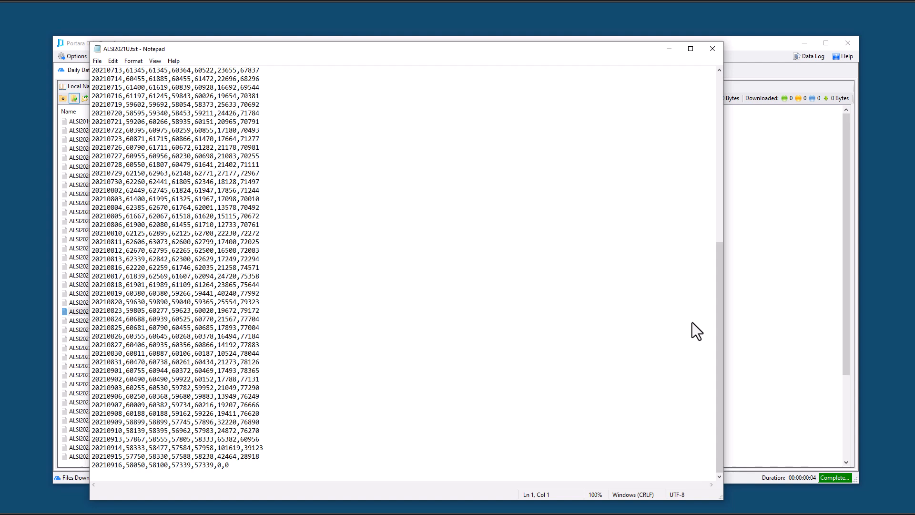
{"action": "left_click", "coordinate": [713, 49]}
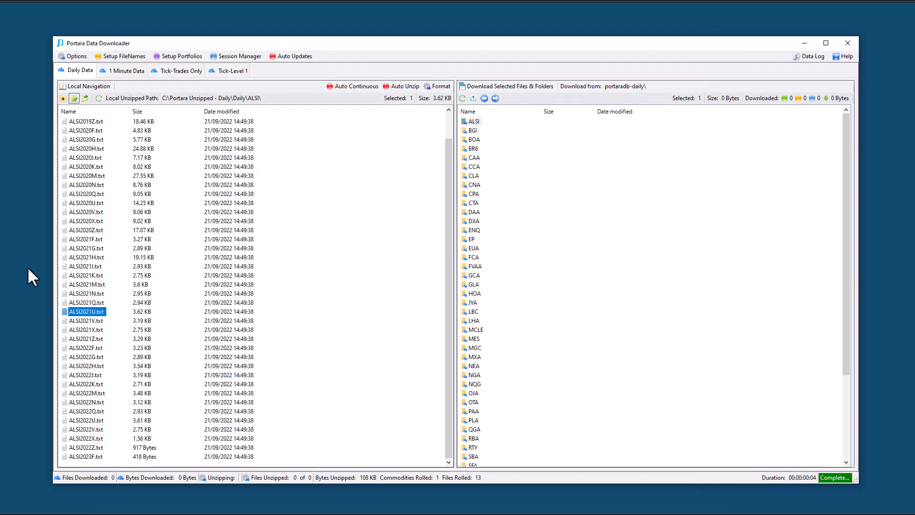
Switch the local view to the continuous data root and open ALSI.txt from its Daily folder.
{"action": "left_click", "coordinate": [64, 98]}
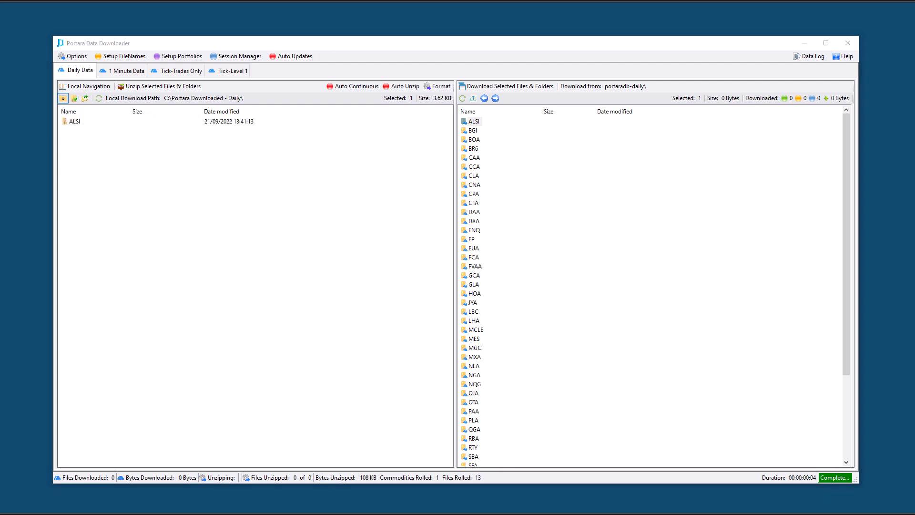
{"action": "left_click", "coordinate": [85, 99]}
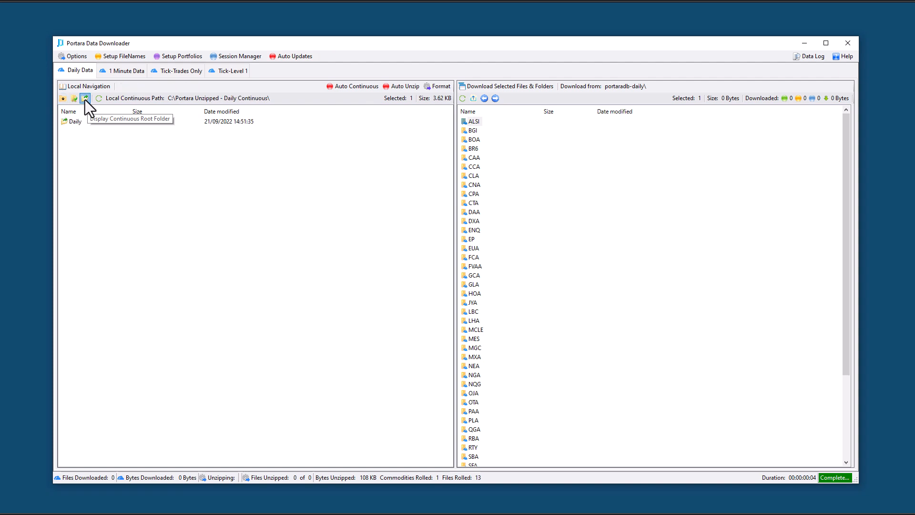
{"action": "double_click", "coordinate": [75, 123]}
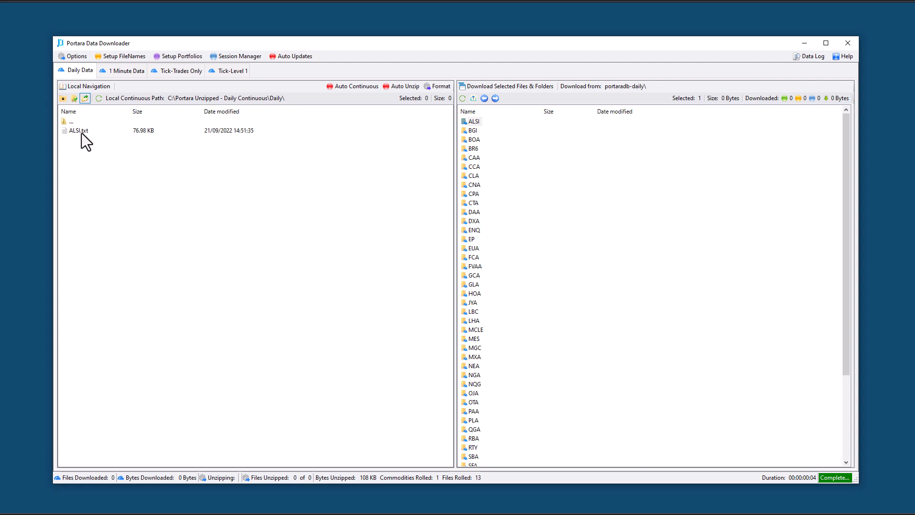
{"action": "double_click", "coordinate": [78, 131]}
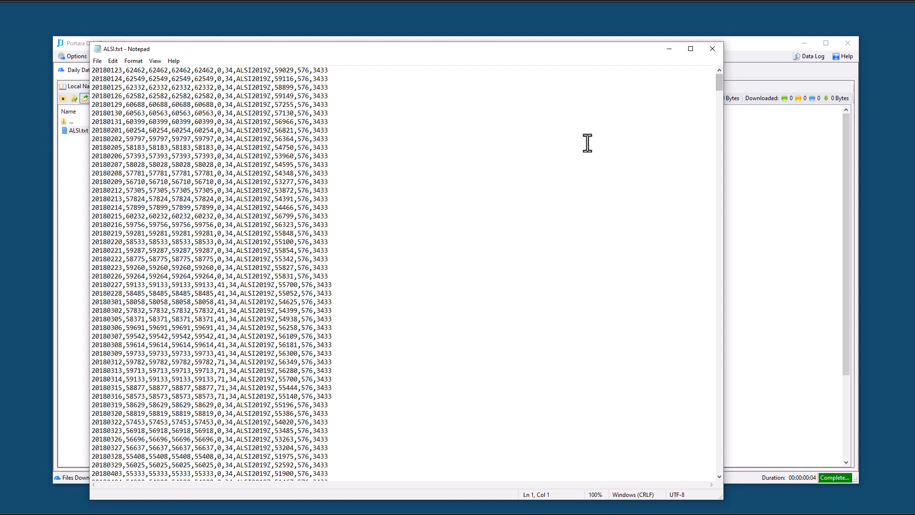
Highlight the contract name in the first row of ALSI.txt and review the continuous data through to the last row.
{"action": "mouse_move", "coordinate": [720, 80]}
{"action": "left_mouse_down"}
{"action": "mouse_move", "coordinate": [711, 103]}
{"action": "mouse_move", "coordinate": [714, 76]}
{"action": "left_mouse_up"}
{"action": "left_click_drag", "start_coordinate": [236, 78], "coordinate": [270, 74]}
{"action": "left_click", "coordinate": [273, 74]}
{"action": "left_click_drag", "start_coordinate": [718, 81], "coordinate": [668, 484]}
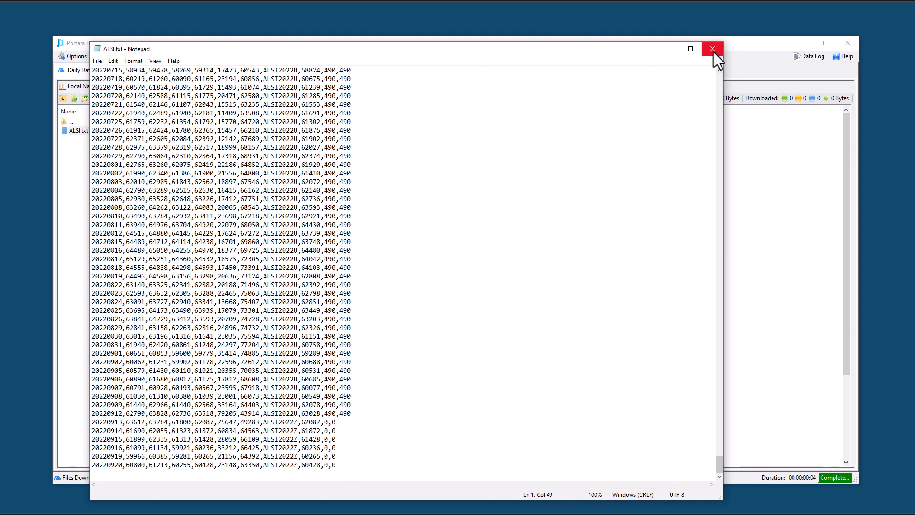